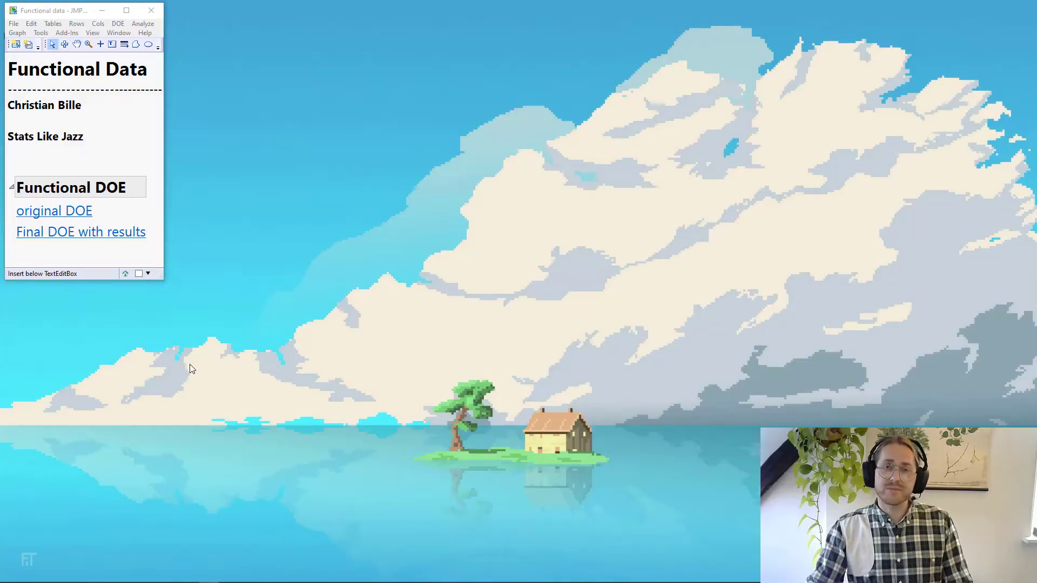
Open the original DOE design table, widen the Strength and Temp columns, and show header histograms
{"action": "left_click", "coordinate": [54, 211]}
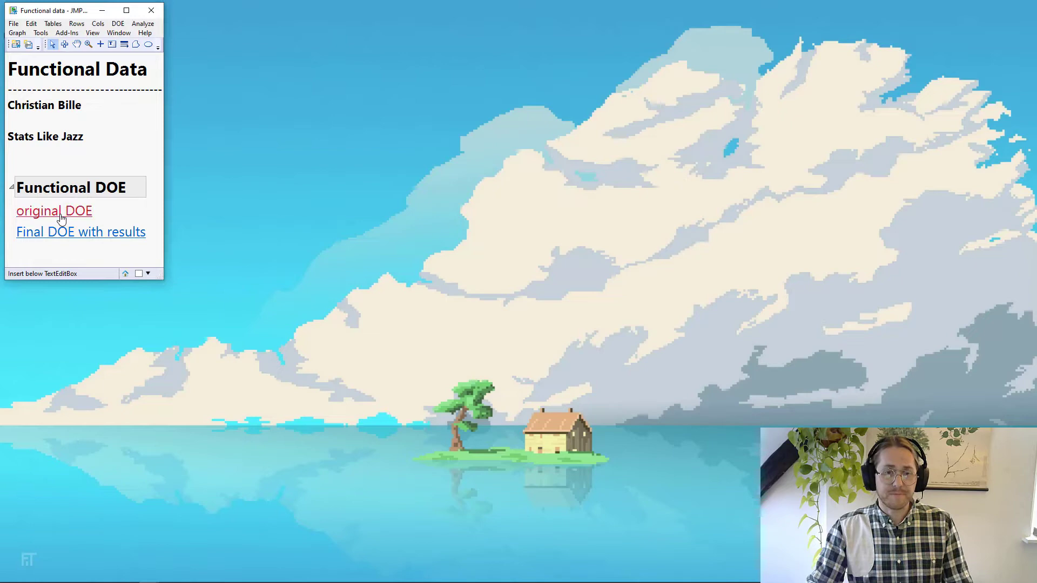
{"action": "left_click_drag", "start_coordinate": [613, 64], "coordinate": [452, 31]}
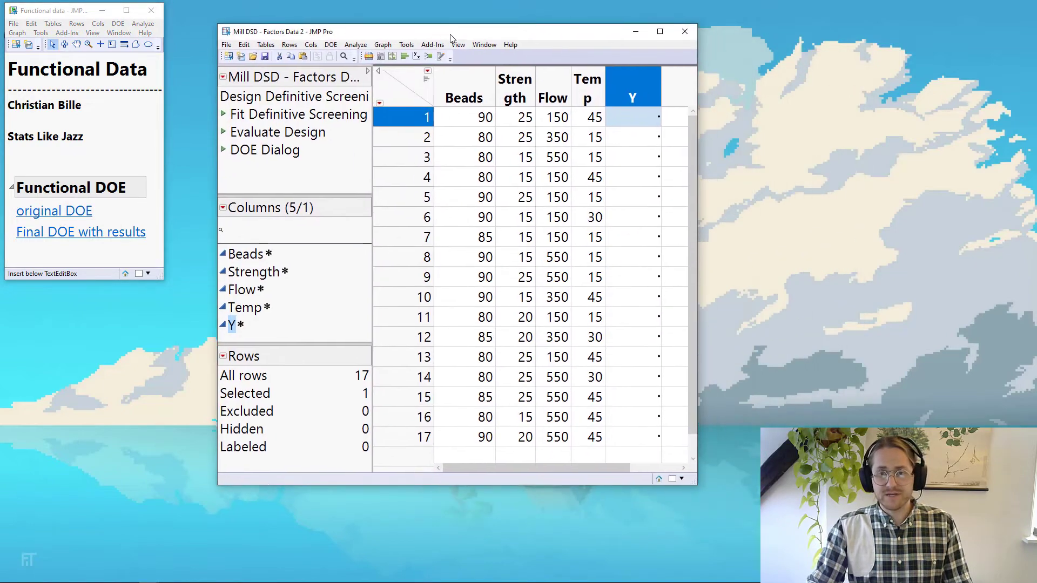
{"action": "left_click_drag", "start_coordinate": [533, 92], "coordinate": [560, 92]}
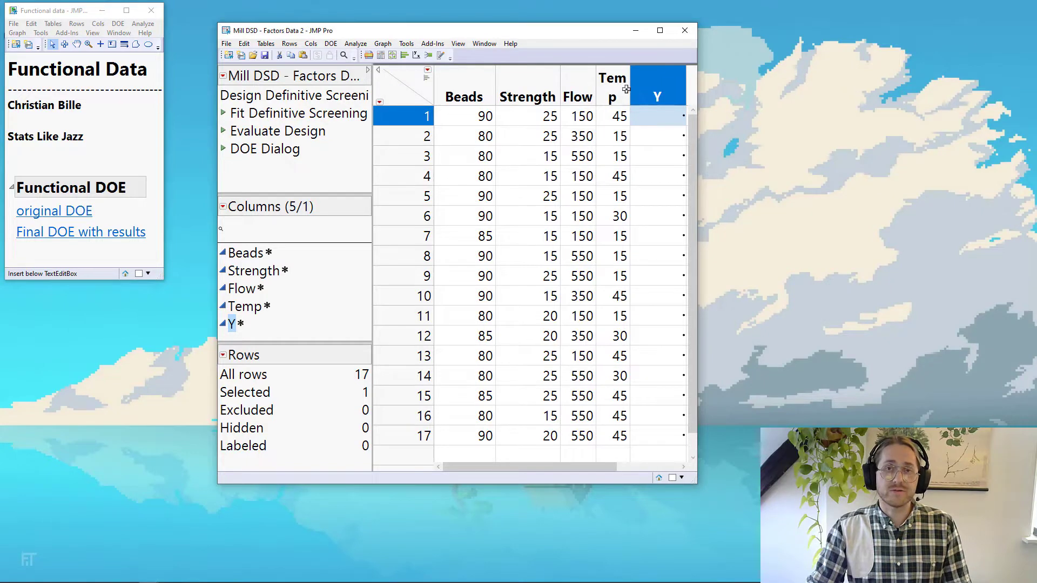
{"action": "left_click_drag", "start_coordinate": [626, 89], "coordinate": [649, 89]}
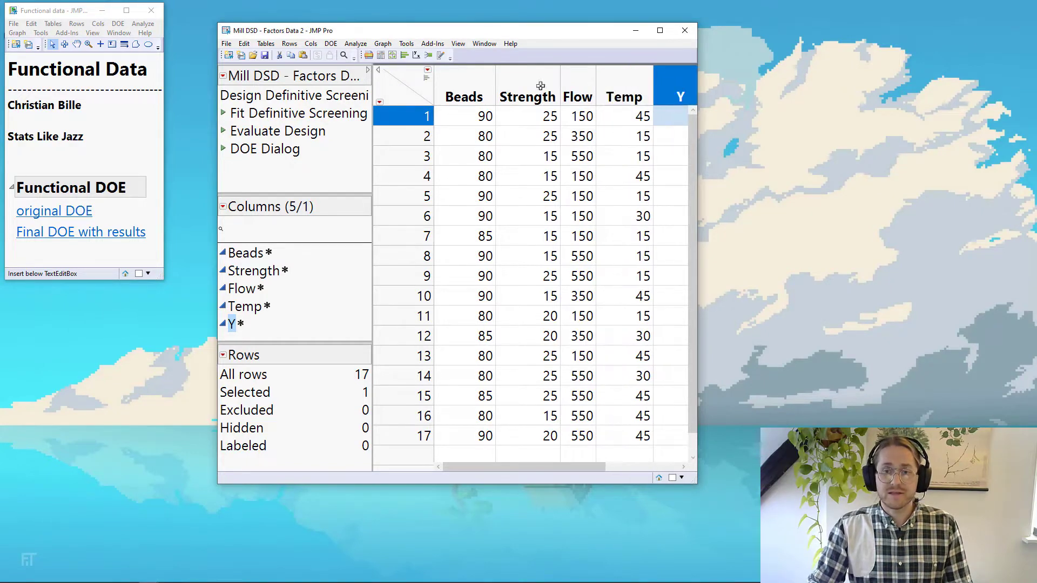
{"action": "left_click", "coordinate": [429, 79]}
Select rows through the histogram bars: Beads 80, 85, 90, then Strength 15, 20, 25
{"action": "left_click", "coordinate": [471, 153]}
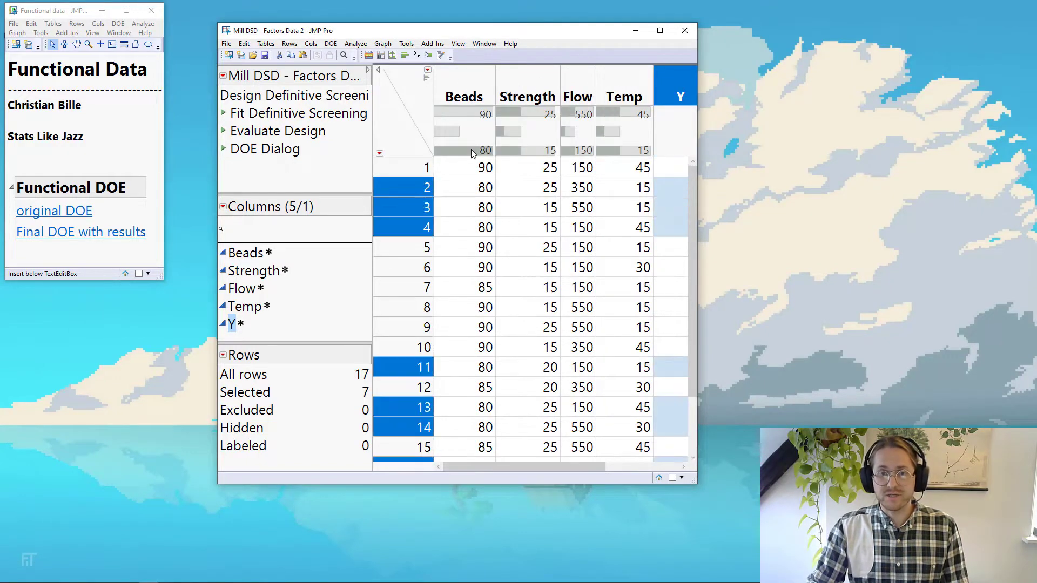
{"action": "left_click", "coordinate": [452, 131]}
{"action": "left_click", "coordinate": [465, 112]}
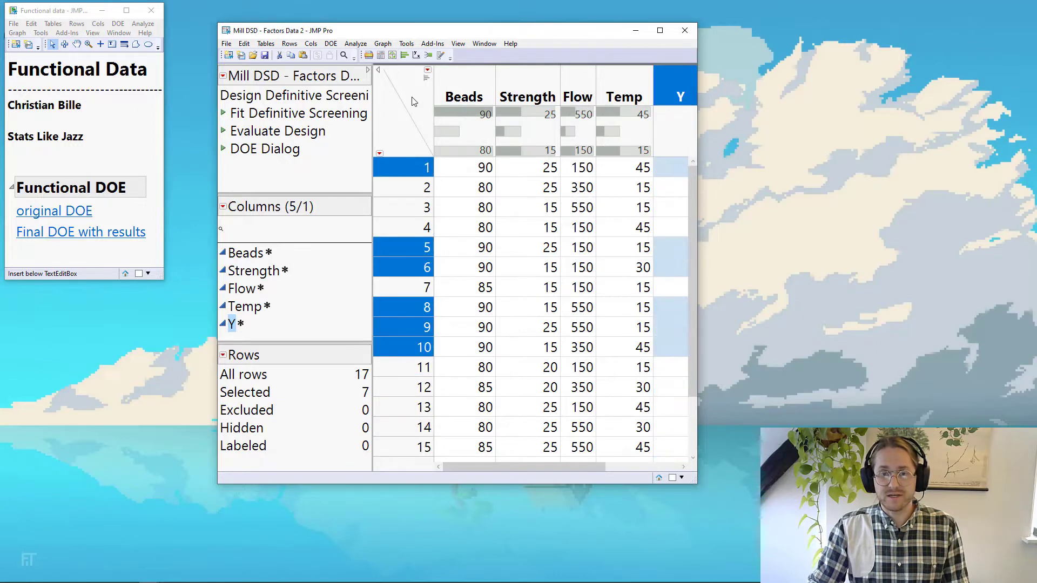
{"action": "left_click", "coordinate": [413, 101]}
{"action": "left_click", "coordinate": [514, 146]}
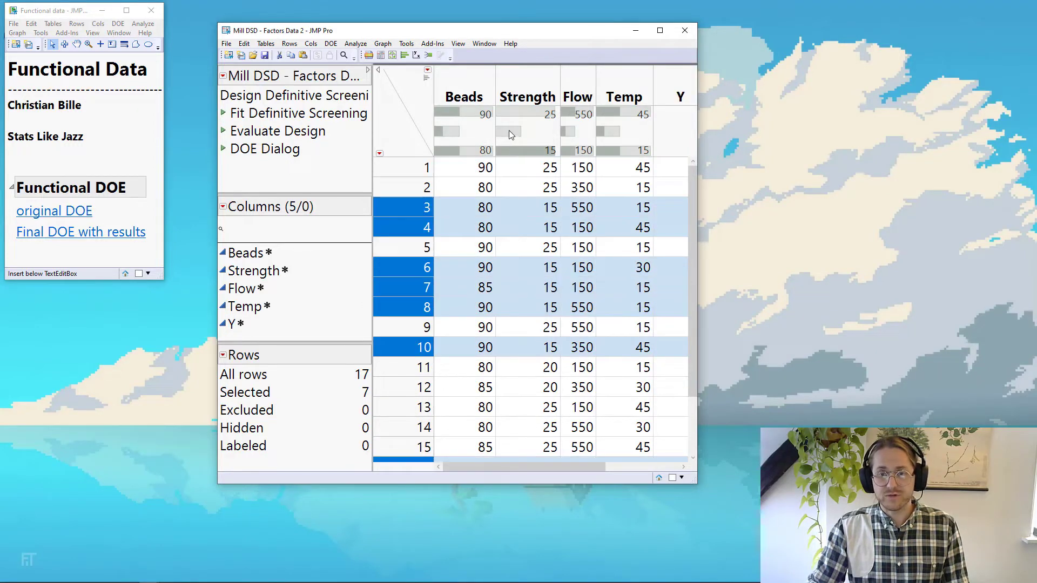
{"action": "left_click", "coordinate": [510, 132]}
{"action": "left_click", "coordinate": [520, 113]}
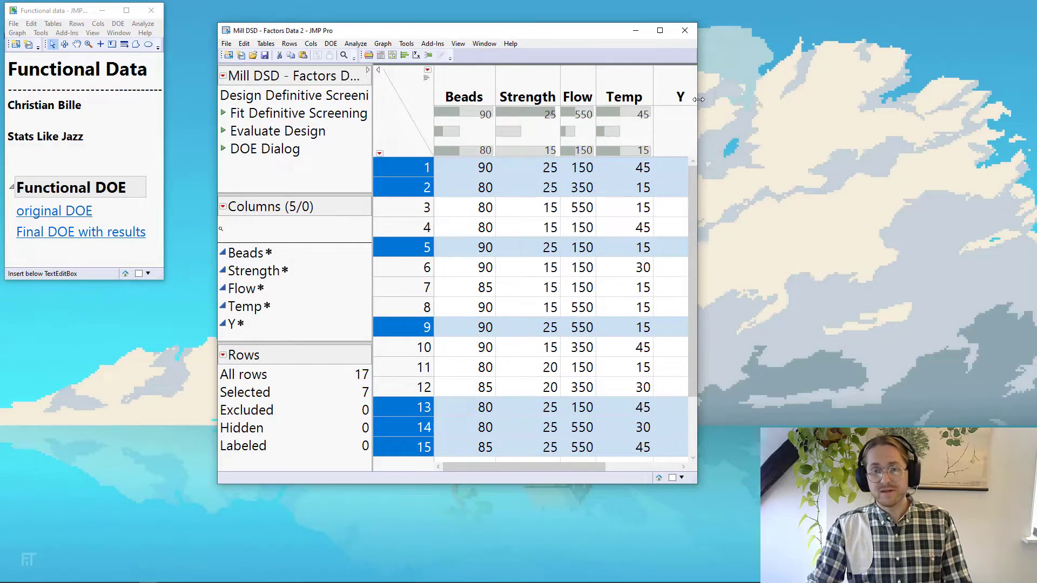
Widen the window to reveal the empty Y column, select row 1's Y cell, and close the table
{"action": "left_click_drag", "start_coordinate": [698, 100], "coordinate": [769, 100]}
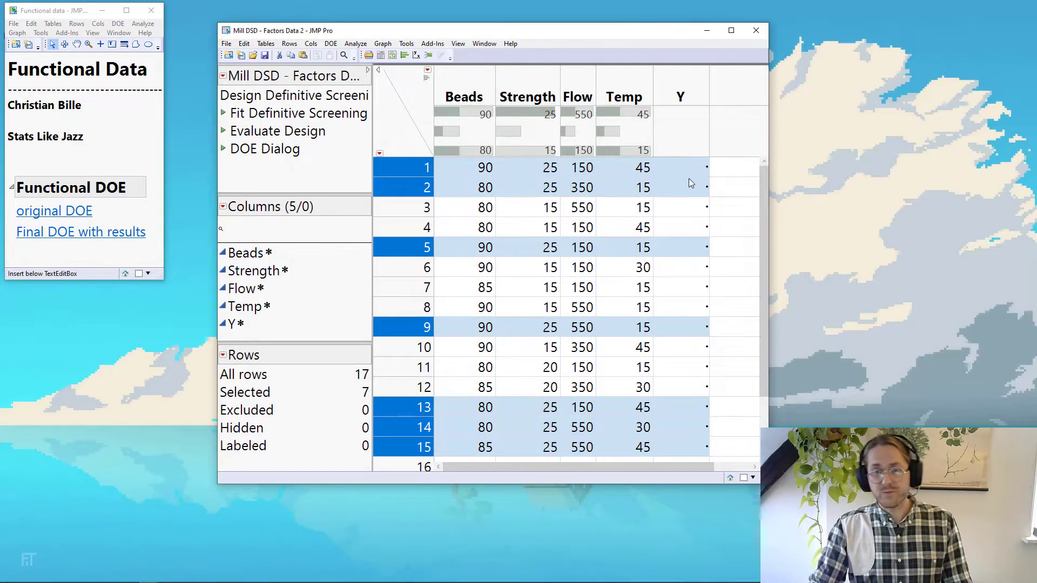
{"action": "left_click", "coordinate": [403, 172]}
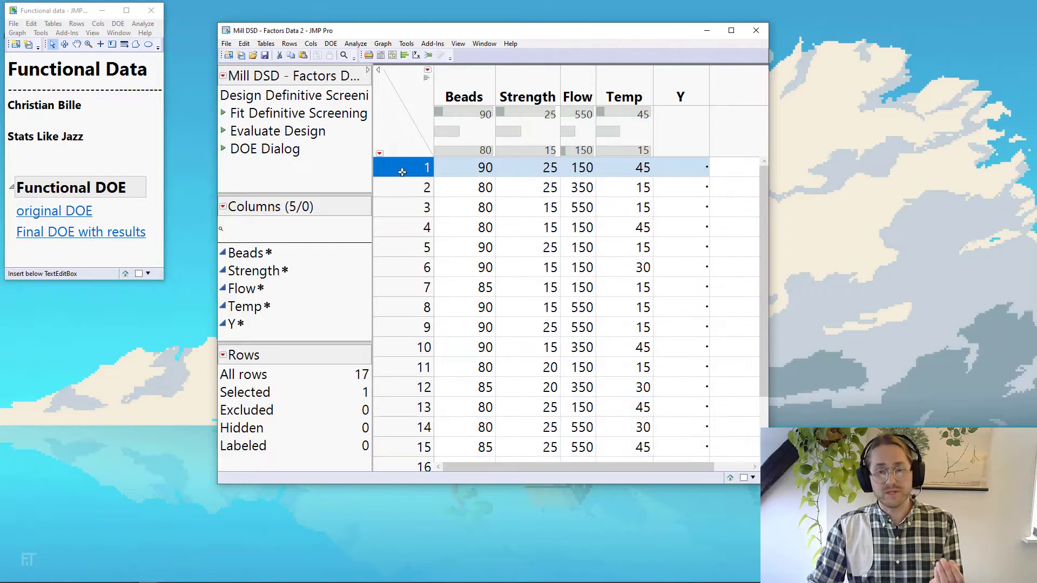
{"action": "left_click", "coordinate": [702, 172]}
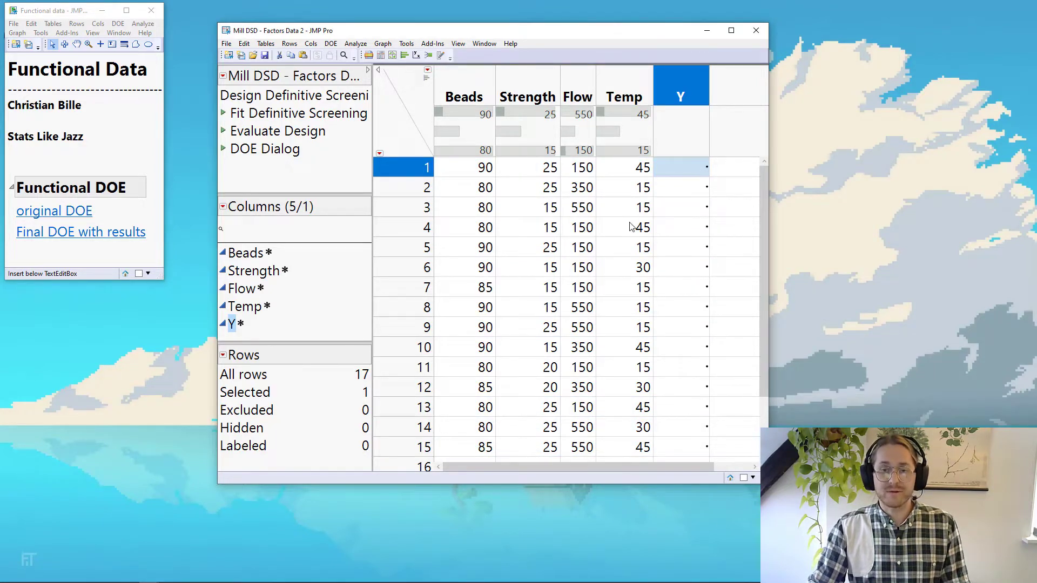
{"action": "left_click", "coordinate": [755, 30]}
Discard the design table, open Mill DOE - Golden Curve maximized, and widen the Size/nm and Time columns
{"action": "left_click", "coordinate": [519, 317]}
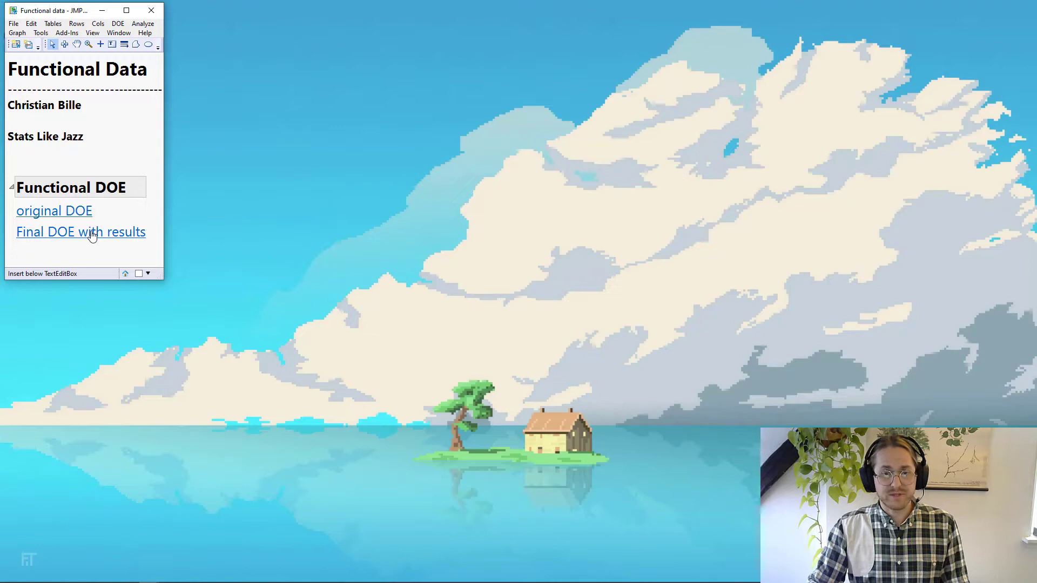
{"action": "left_click", "coordinate": [92, 234]}
{"action": "left_click_drag", "start_coordinate": [357, 66], "coordinate": [486, 1]}
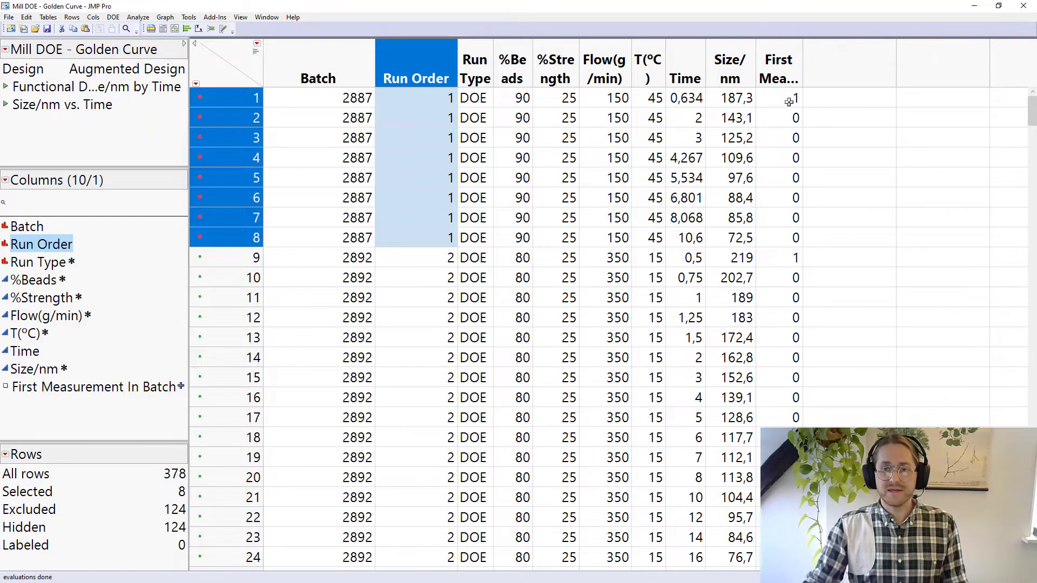
{"action": "left_click_drag", "start_coordinate": [803, 69], "coordinate": [811, 69]}
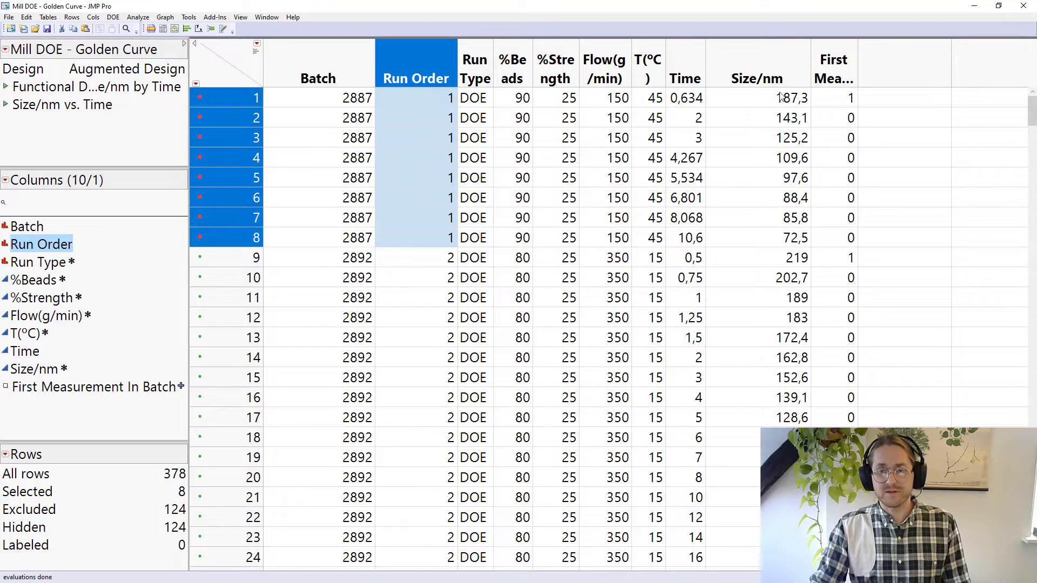
{"action": "left_click", "coordinate": [754, 95]}
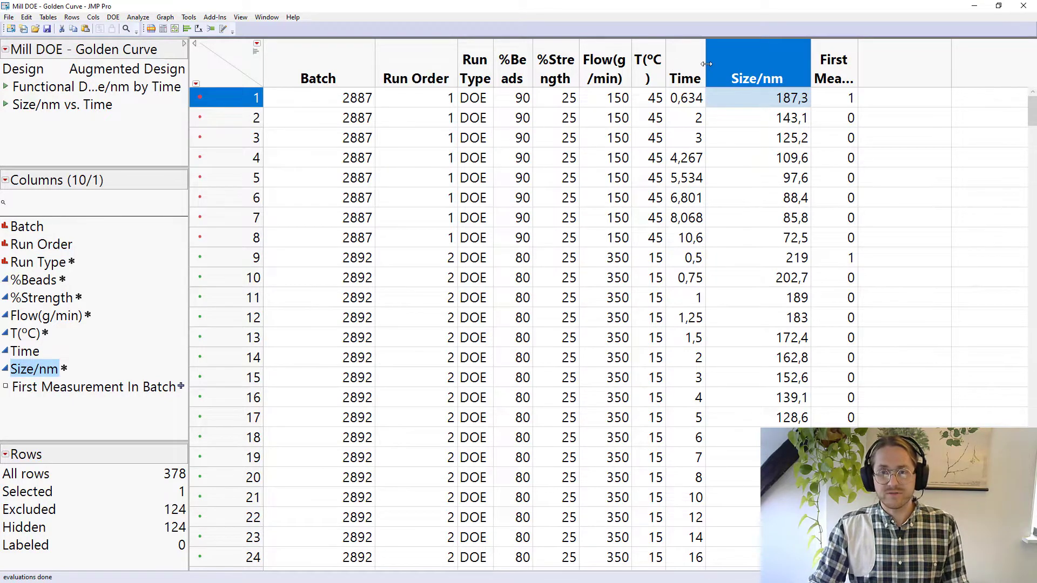
{"action": "left_click_drag", "start_coordinate": [703, 96], "coordinate": [720, 96]}
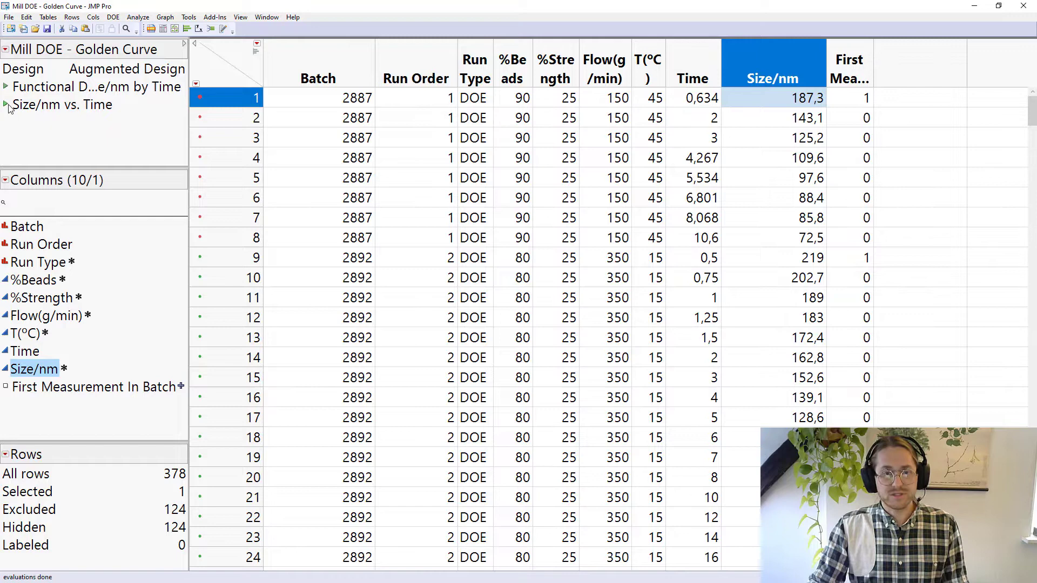
Plot Size/nm against Time per batch and try selecting all the curves
{"action": "left_click", "coordinate": [6, 105]}
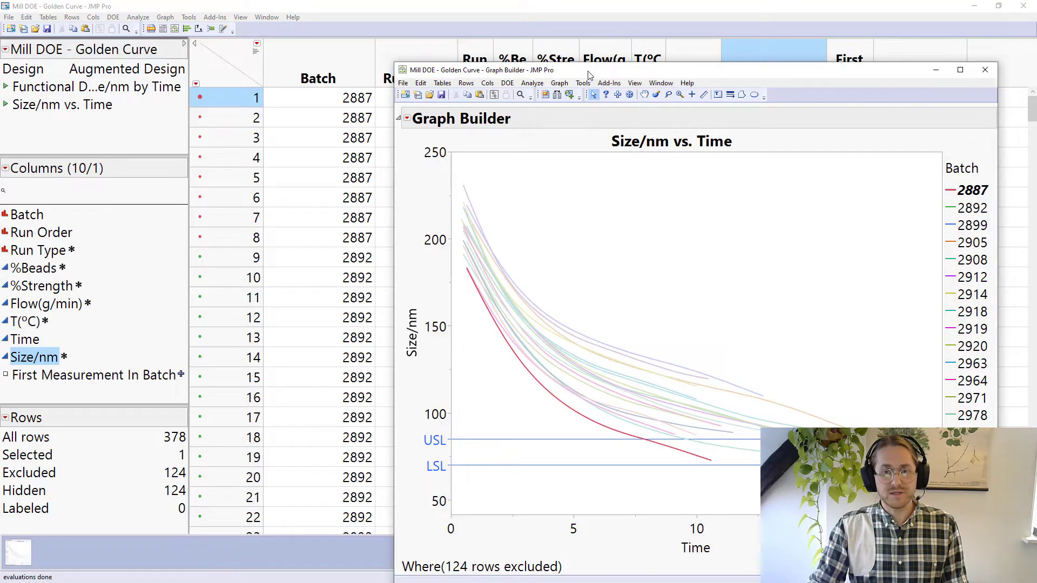
{"action": "left_click_drag", "start_coordinate": [576, 70], "coordinate": [216, 20]}
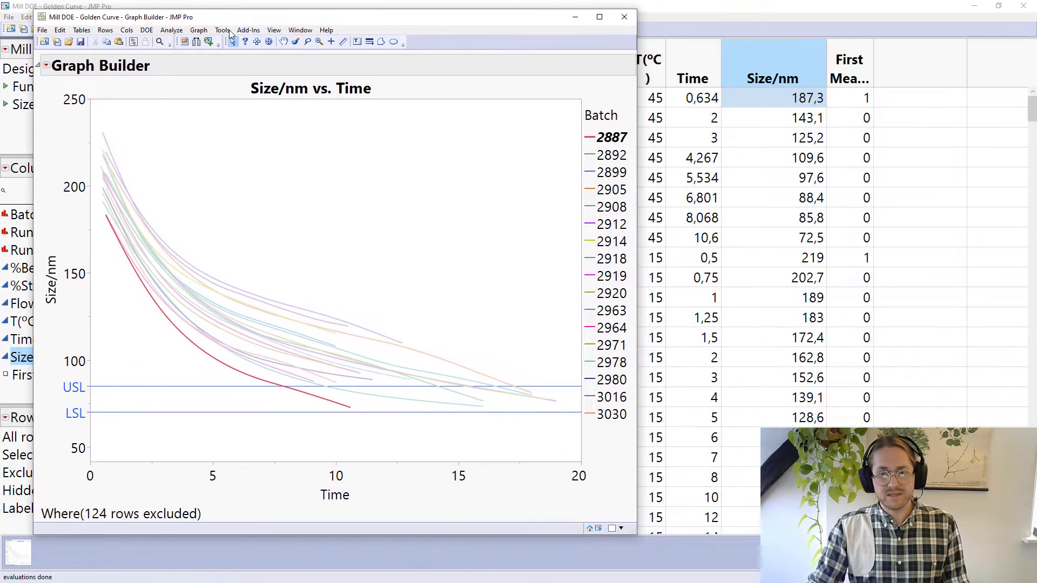
{"action": "left_click_drag", "start_coordinate": [226, 246], "coordinate": [171, 318]}
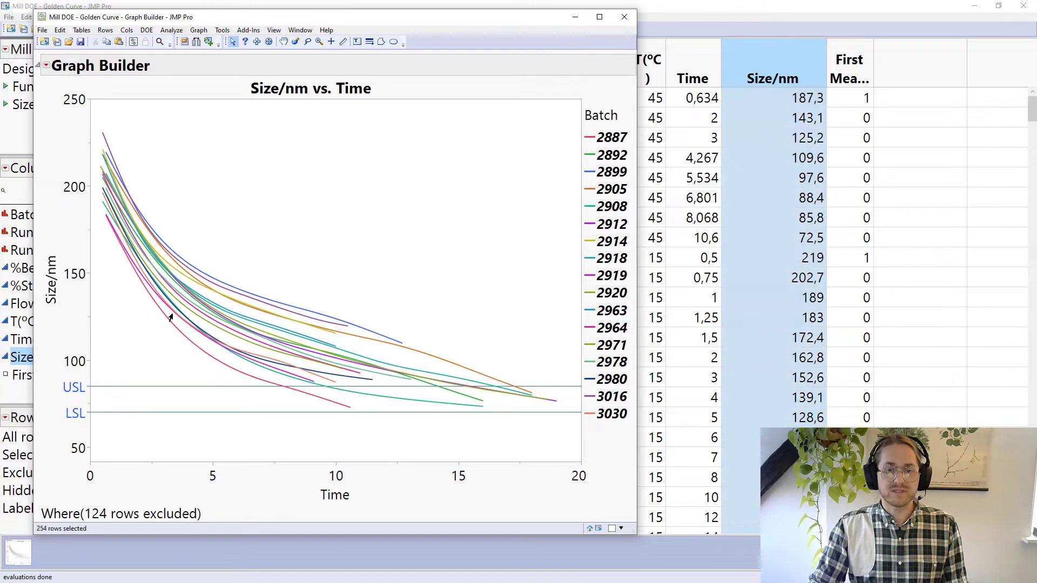
{"action": "left_click_drag", "start_coordinate": [306, 268], "coordinate": [251, 301]}
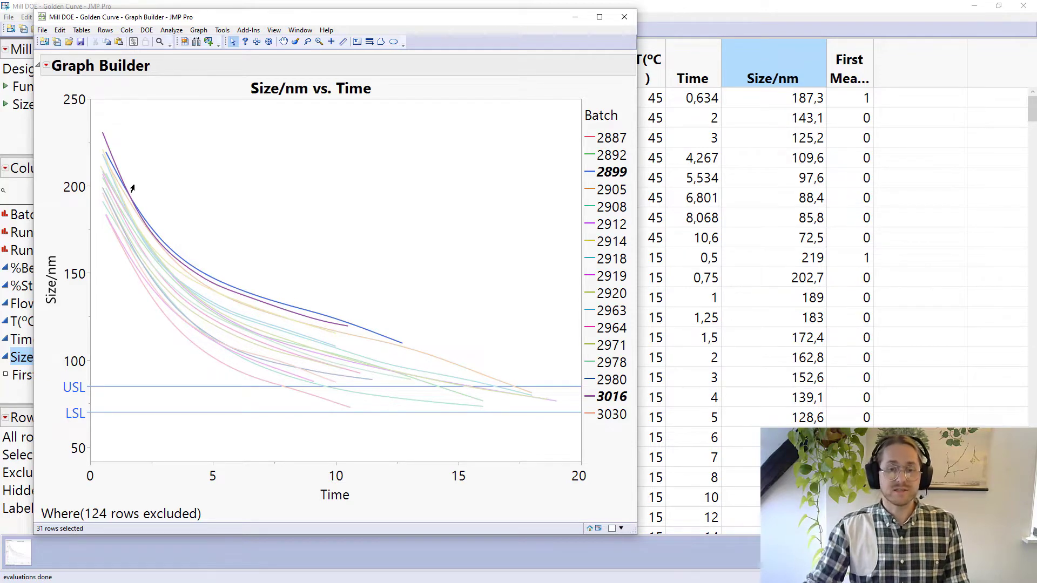
Brush-highlight batches 2887, 2908, 2919, 2980, 3030, then 2905, 2912, 2918, 2920, twice each
{"action": "left_click_drag", "start_coordinate": [200, 367], "coordinate": [229, 343]}
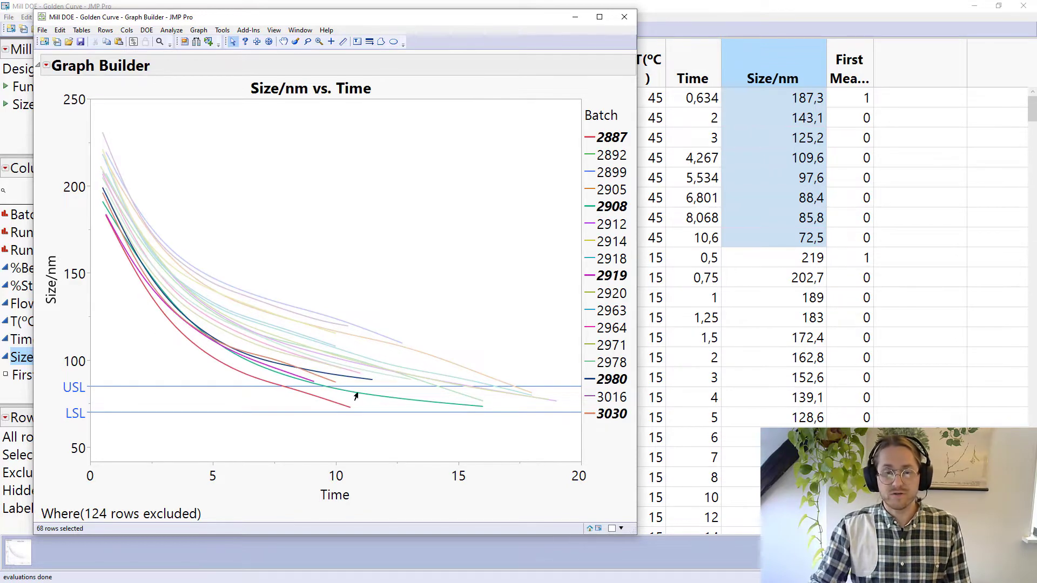
{"action": "left_click_drag", "start_coordinate": [538, 359], "coordinate": [499, 398]}
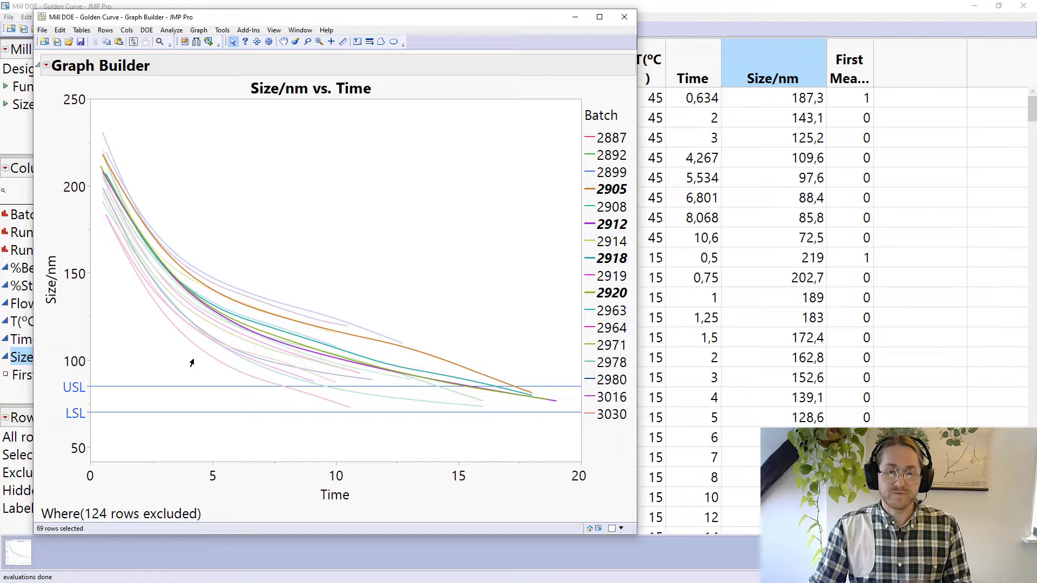
{"action": "left_click_drag", "start_coordinate": [192, 363], "coordinate": [209, 333]}
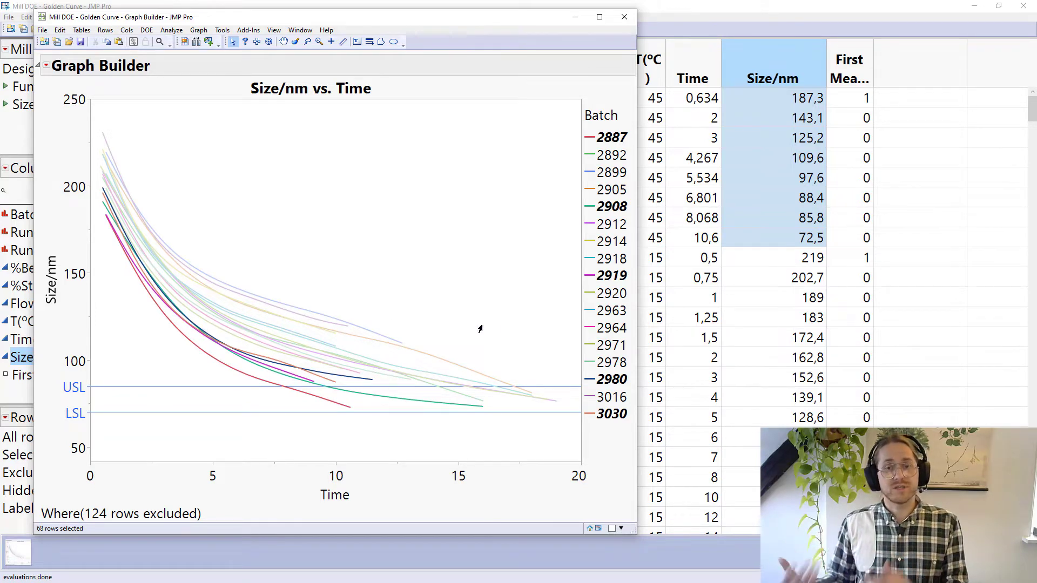
{"action": "left_click_drag", "start_coordinate": [531, 332], "coordinate": [490, 397]}
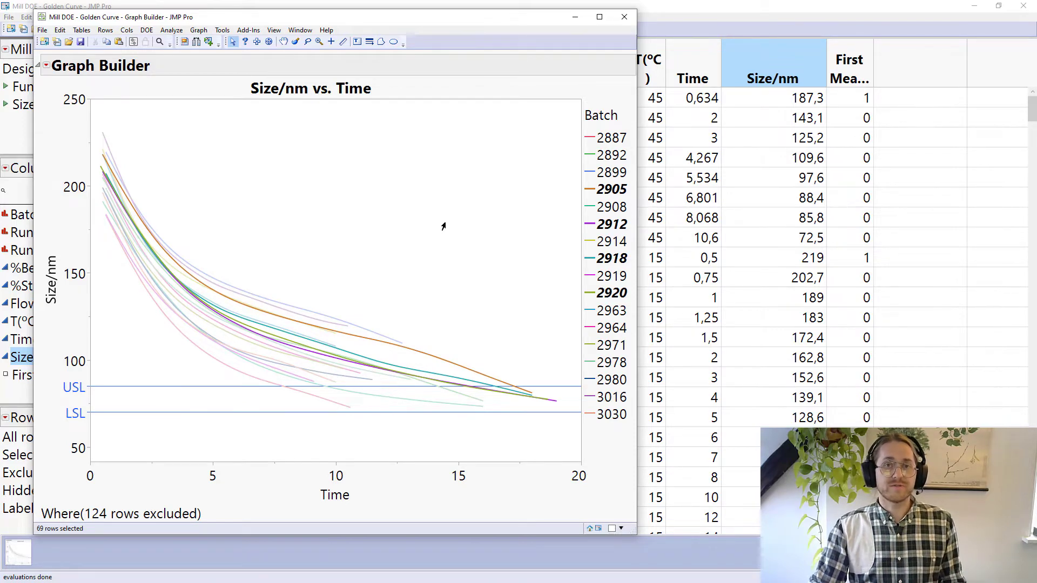
Close the graph, run the Functional Data Explorer of Size/nm by Time, and annotate the Time profiler
{"action": "left_click", "coordinate": [624, 17]}
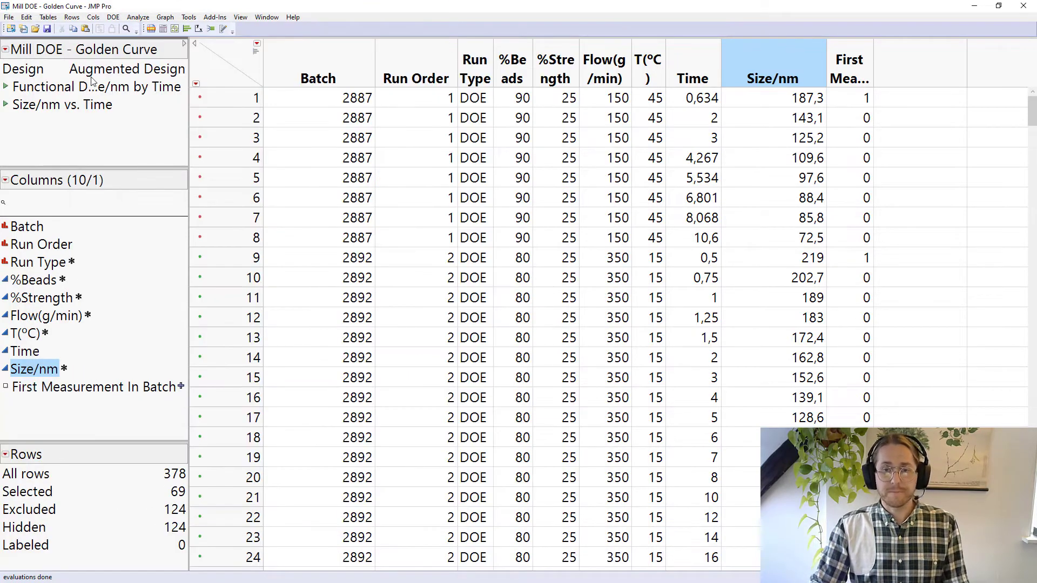
{"action": "left_click", "coordinate": [6, 86]}
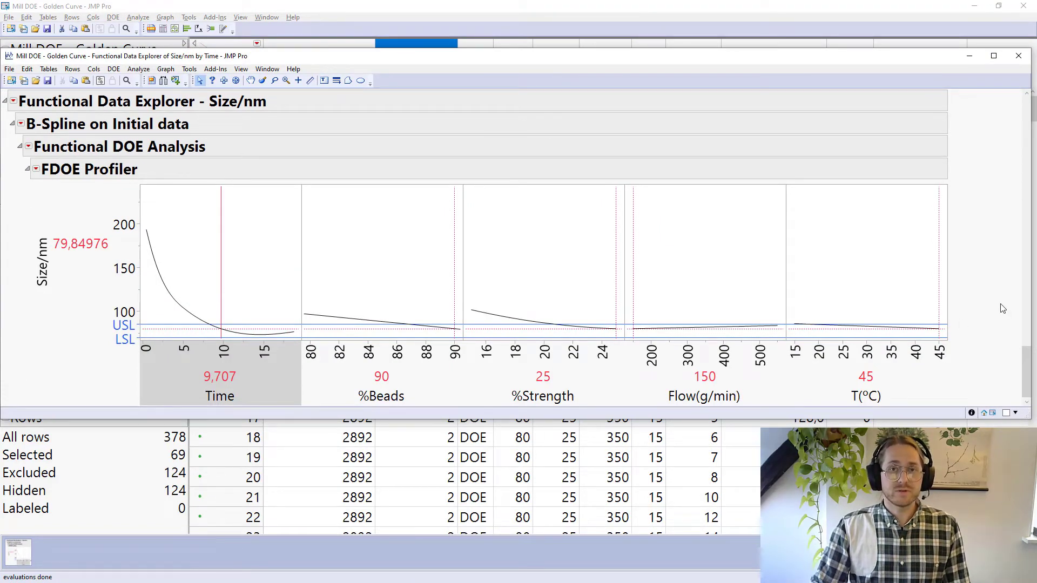
{"action": "mouse_move", "coordinate": [1003, 291]}
{"action": "left_mouse_down"}
{"action": "mouse_move", "coordinate": [955, 245]}
{"action": "mouse_move", "coordinate": [762, 197]}
{"action": "mouse_move", "coordinate": [319, 162]}
{"action": "mouse_move", "coordinate": [210, 164]}
{"action": "mouse_move", "coordinate": [162, 191]}
{"action": "mouse_move", "coordinate": [128, 262]}
{"action": "mouse_move", "coordinate": [133, 398]}
{"action": "mouse_move", "coordinate": [196, 424]}
{"action": "mouse_move", "coordinate": [276, 413]}
{"action": "mouse_move", "coordinate": [304, 357]}
{"action": "mouse_move", "coordinate": [313, 251]}
{"action": "mouse_move", "coordinate": [304, 192]}
{"action": "mouse_move", "coordinate": [242, 166]}
{"action": "mouse_move", "coordinate": [162, 177]}
{"action": "mouse_move", "coordinate": [117, 232]}
{"action": "mouse_move", "coordinate": [109, 309]}
{"action": "mouse_move", "coordinate": [132, 380]}
{"action": "mouse_move", "coordinate": [183, 413]}
{"action": "left_mouse_up"}
{"action": "mouse_move", "coordinate": [268, 415]}
{"action": "left_mouse_down"}
{"action": "mouse_move", "coordinate": [308, 315]}
{"action": "mouse_move", "coordinate": [277, 260]}
{"action": "mouse_move", "coordinate": [154, 225]}
{"action": "mouse_move", "coordinate": [71, 223]}
{"action": "mouse_move", "coordinate": [43, 239]}
{"action": "mouse_move", "coordinate": [59, 269]}
{"action": "mouse_move", "coordinate": [108, 268]}
{"action": "mouse_move", "coordinate": [118, 237]}
{"action": "mouse_move", "coordinate": [54, 233]}
{"action": "left_mouse_up"}
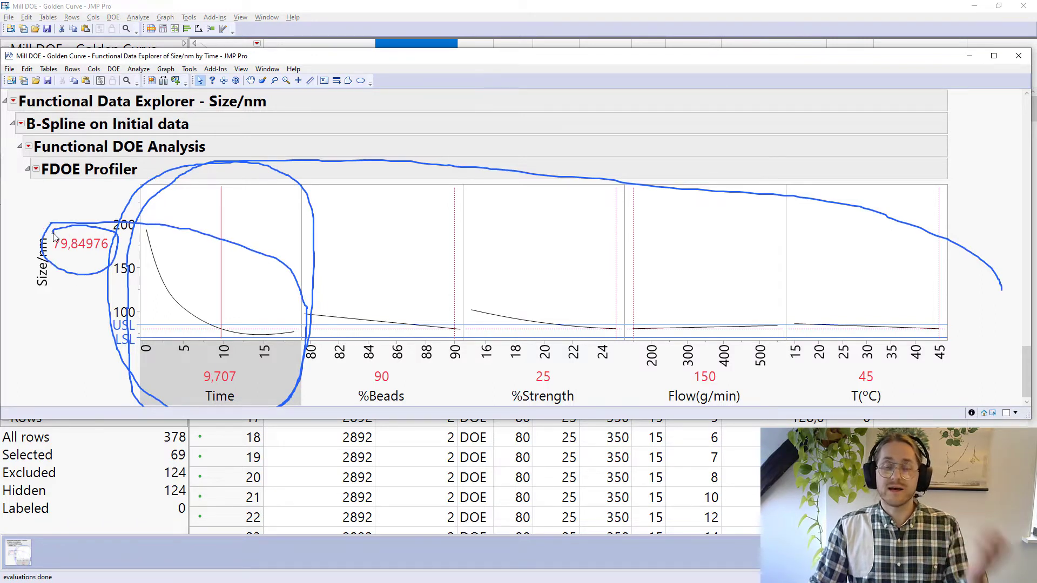
{"action": "key", "text": "Escape"}
{"action": "mouse_move", "coordinate": [47, 383]}
{"action": "left_mouse_down"}
{"action": "mouse_move", "coordinate": [215, 388]}
{"action": "mouse_move", "coordinate": [269, 386]}
{"action": "mouse_move", "coordinate": [286, 370]}
{"action": "mouse_move", "coordinate": [302, 176]}
{"action": "mouse_move", "coordinate": [143, 172]}
{"action": "mouse_move", "coordinate": [128, 208]}
{"action": "mouse_move", "coordinate": [117, 364]}
{"action": "mouse_move", "coordinate": [293, 361]}
{"action": "mouse_move", "coordinate": [301, 181]}
{"action": "mouse_move", "coordinate": [308, 262]}
{"action": "mouse_move", "coordinate": [350, 176]}
{"action": "mouse_move", "coordinate": [415, 194]}
{"action": "mouse_move", "coordinate": [636, 151]}
{"action": "mouse_move", "coordinate": [691, 199]}
{"action": "mouse_move", "coordinate": [892, 213]}
{"action": "left_mouse_up"}
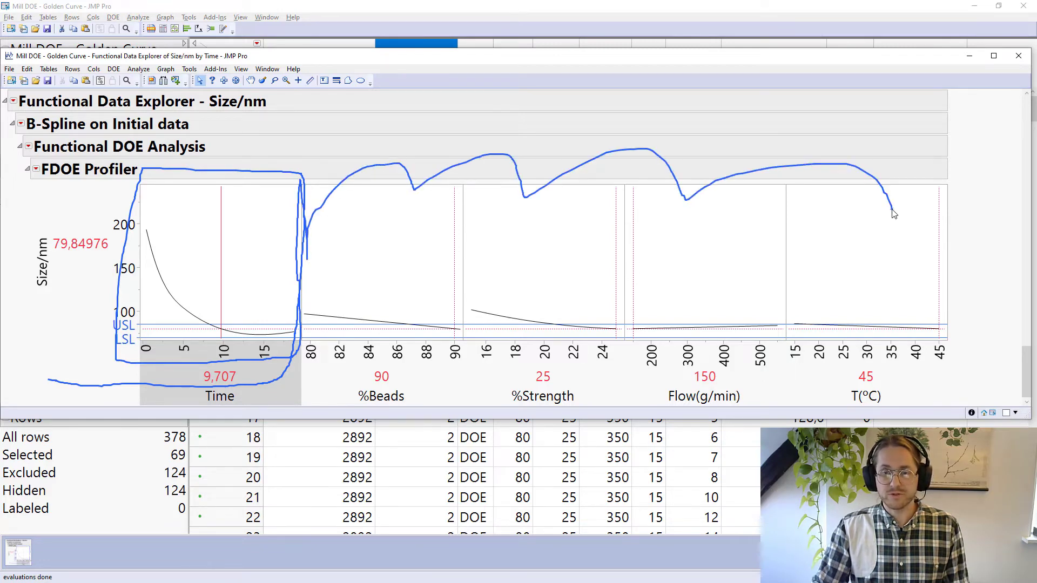
Lower %Beads to about 80,5 and %Strength toward 15, then annotate the reshaped Time curve
{"action": "key", "text": "Escape"}
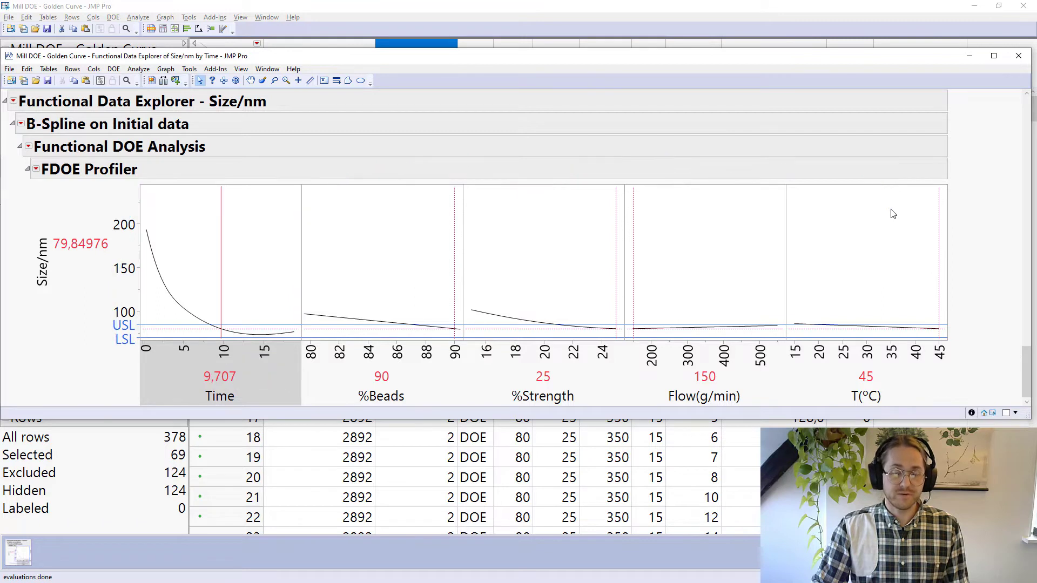
{"action": "left_click_drag", "start_coordinate": [455, 297], "coordinate": [304, 298]}
{"action": "left_click_drag", "start_coordinate": [603, 292], "coordinate": [418, 289]}
{"action": "left_click_drag", "start_coordinate": [340, 296], "coordinate": [317, 294]}
{"action": "left_click_drag", "start_coordinate": [541, 288], "coordinate": [451, 282]}
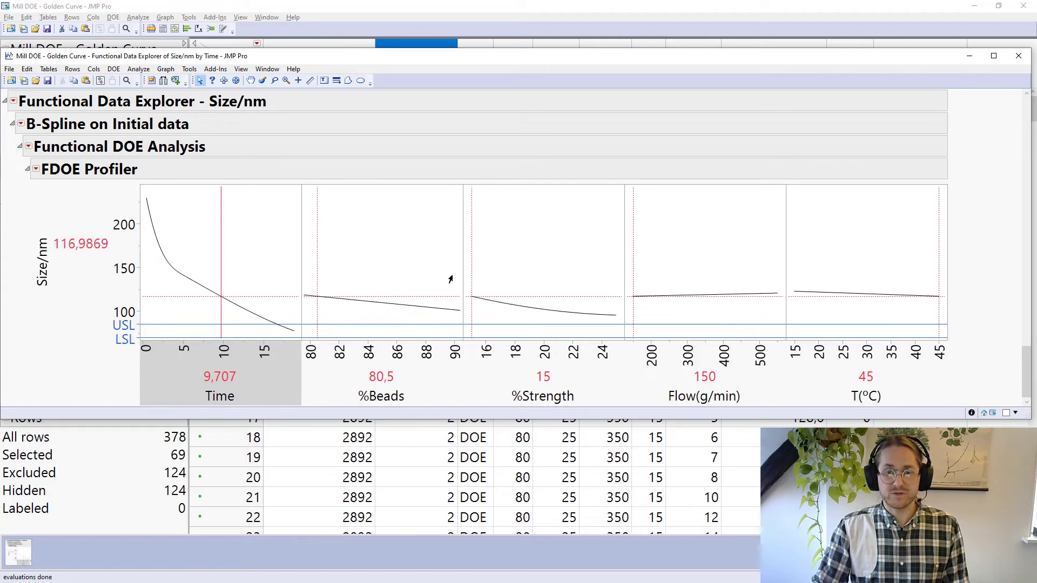
{"action": "mouse_move", "coordinate": [14, 204]}
{"action": "left_mouse_down"}
{"action": "mouse_move", "coordinate": [105, 194]}
{"action": "mouse_move", "coordinate": [159, 279]}
{"action": "mouse_move", "coordinate": [286, 331]}
{"action": "left_mouse_up"}
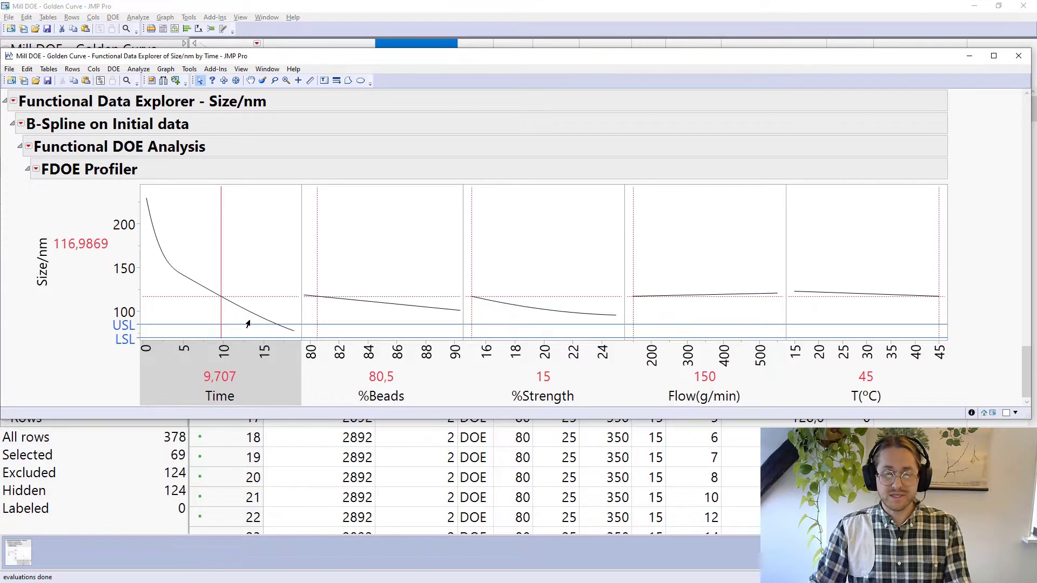
Raise %Beads to 84,3 and increase Flow(g/min) to 544,3, tracing the Time curve
{"action": "left_click_drag", "start_coordinate": [326, 277], "coordinate": [618, 303]}
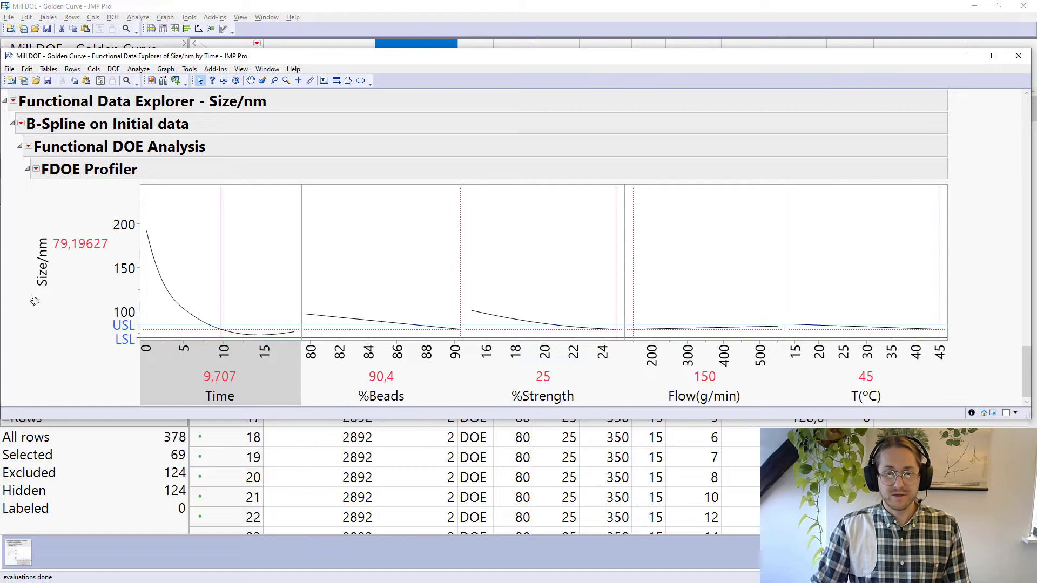
{"action": "mouse_move", "coordinate": [21, 201]}
{"action": "left_mouse_down"}
{"action": "mouse_move", "coordinate": [84, 208]}
{"action": "mouse_move", "coordinate": [198, 316]}
{"action": "mouse_move", "coordinate": [265, 342]}
{"action": "left_mouse_up"}
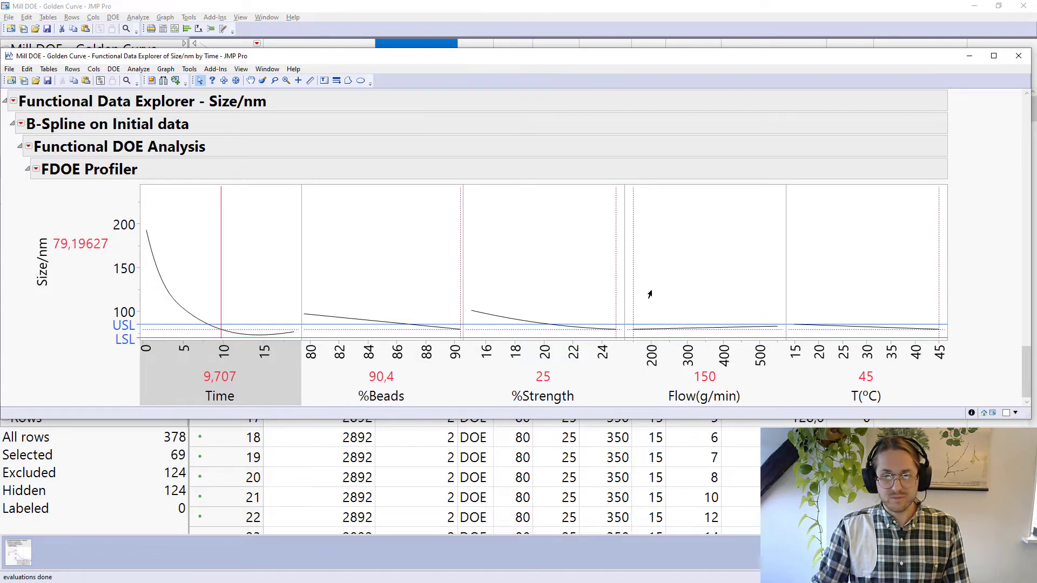
{"action": "left_click_drag", "start_coordinate": [652, 294], "coordinate": [777, 287]}
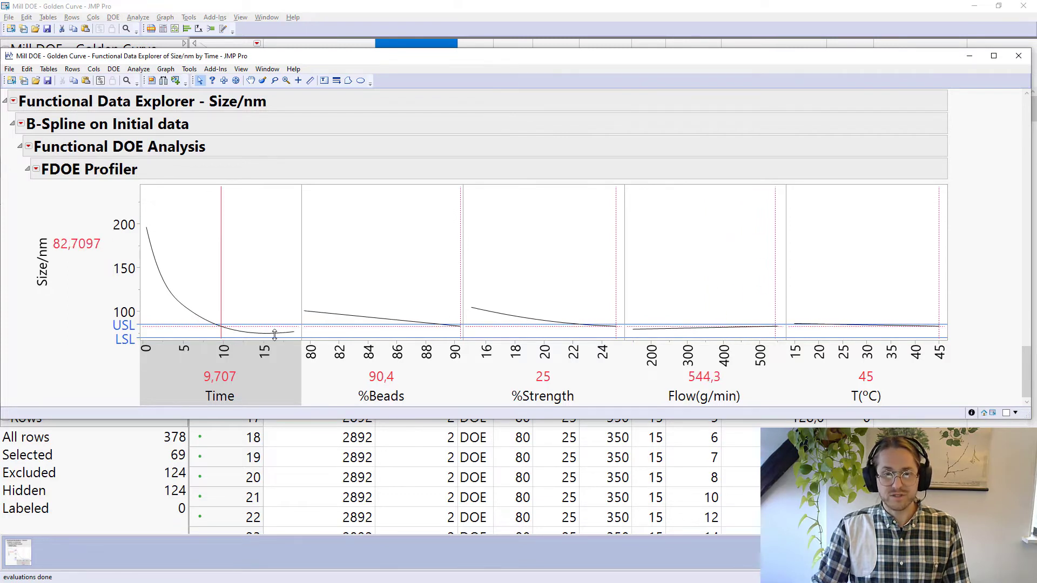